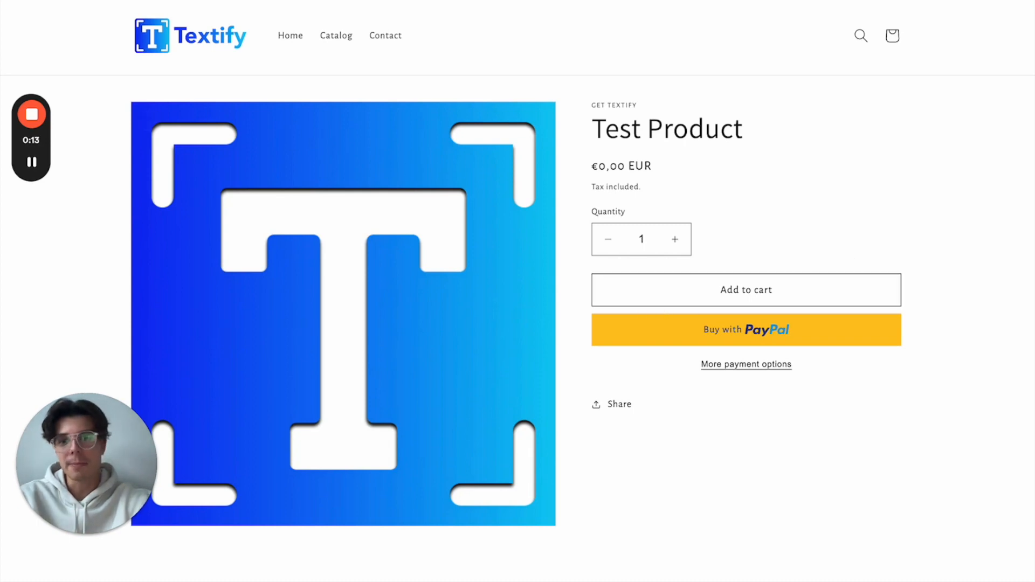
Switch to the Textbox by Textify app in Shopify and create a new field of type Product options
key(ctrl+Tab)
scroll(563, 199, up, 12)
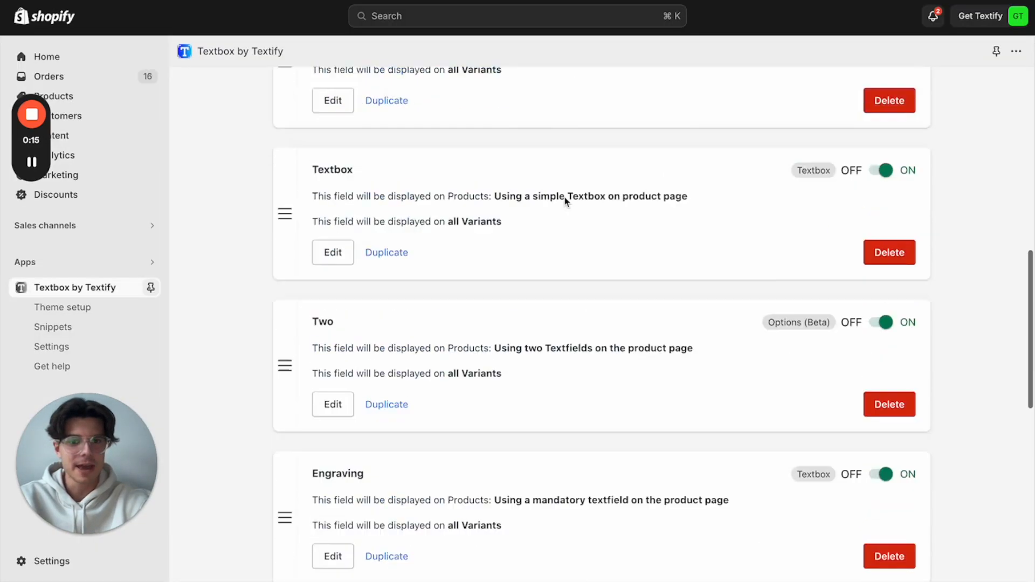
scroll(551, 203, up, 5)
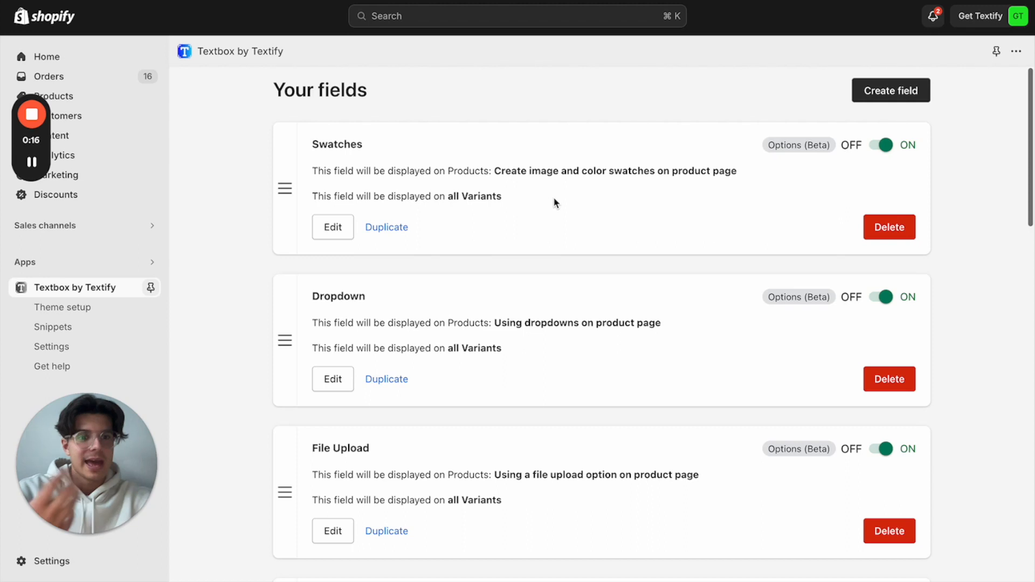
click(882, 101)
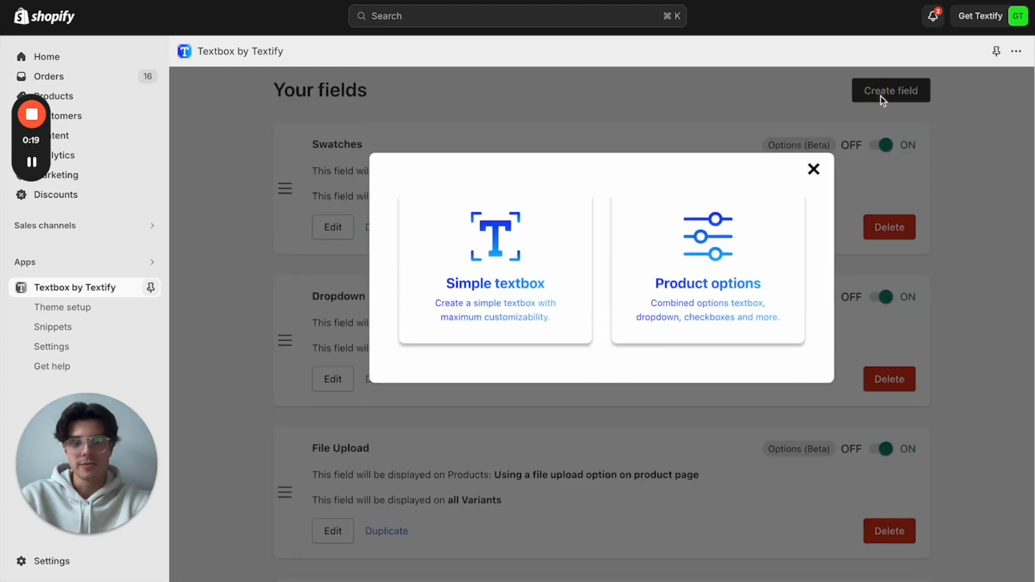
click(708, 275)
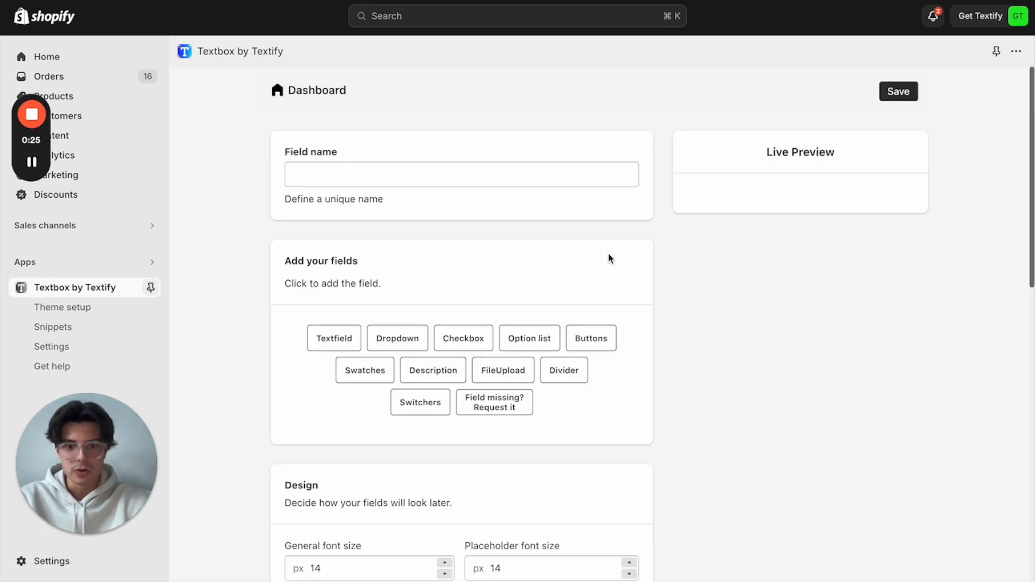
Add a Swatches element to the new field and name the field "Swatches 1"
click(365, 371)
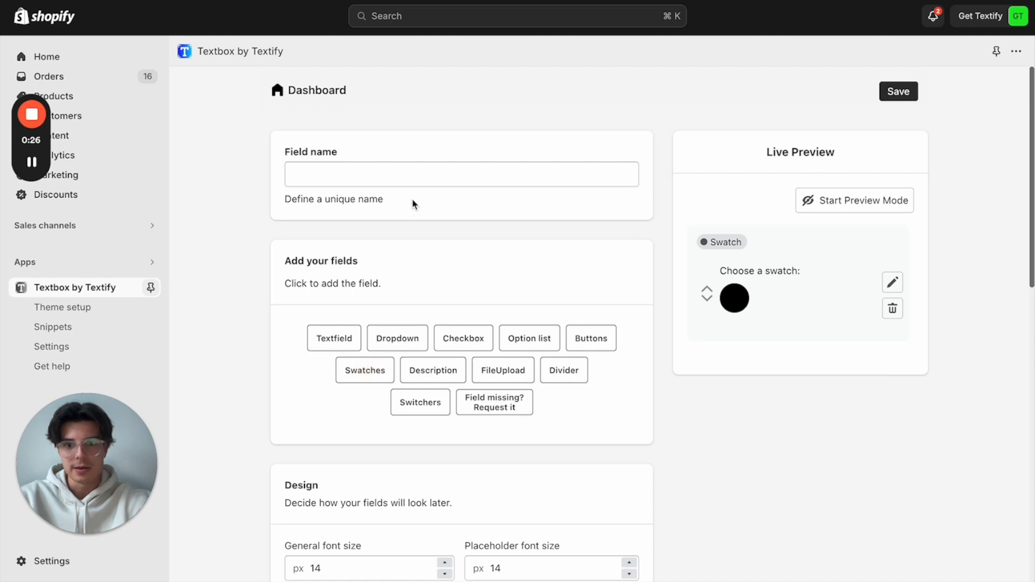
click(406, 178)
text(Swatches 1)
click(468, 102)
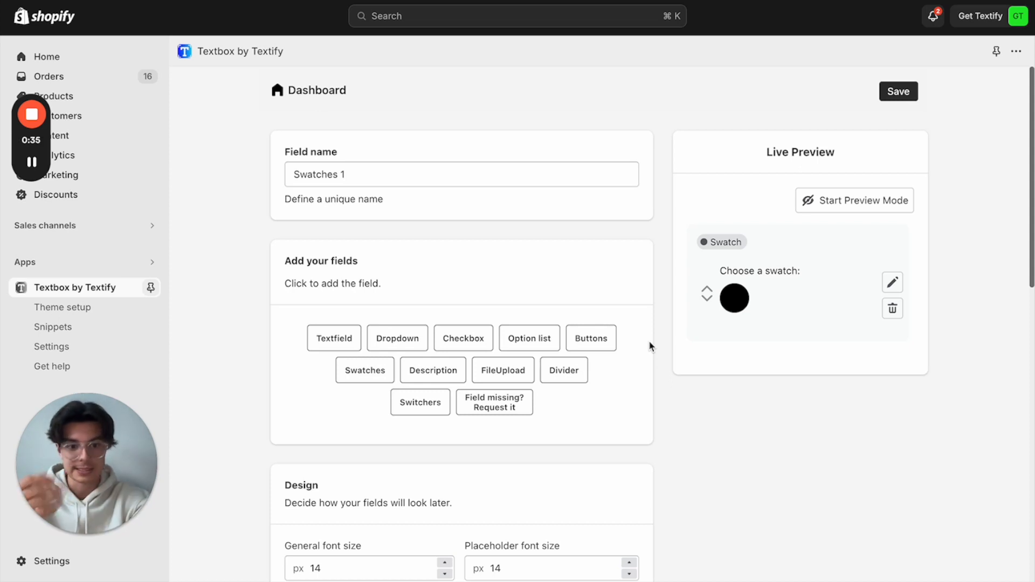
Open the swatch element's settings and add two more swatches to it
click(893, 281)
scroll(605, 353, down, 2)
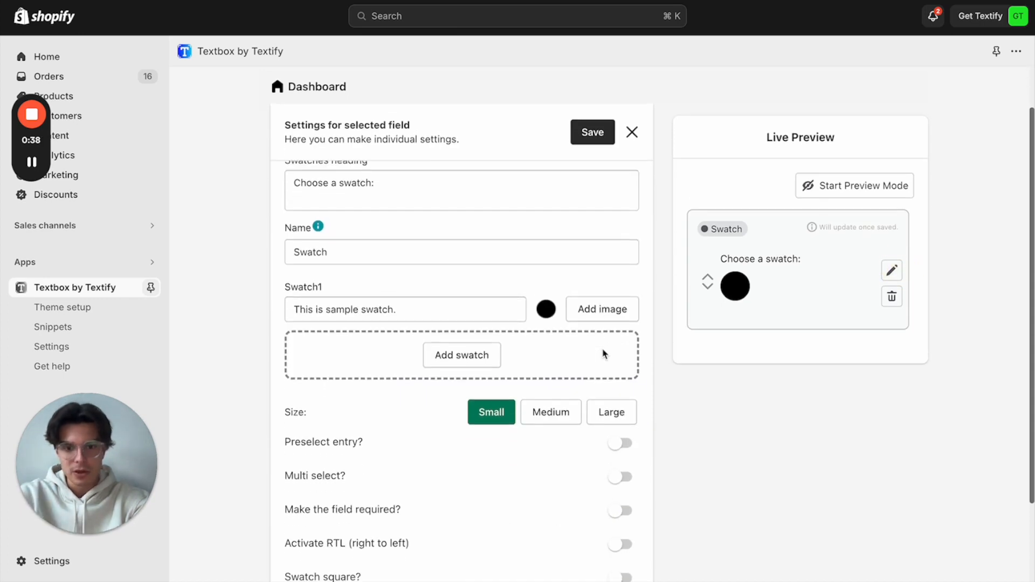
click(478, 355)
click(478, 416)
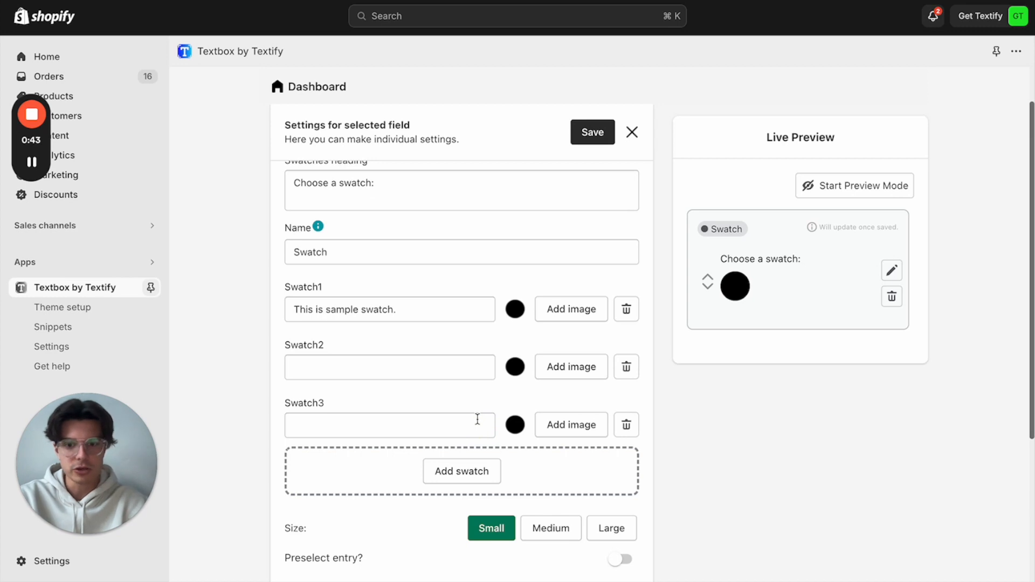
Name the three swatches Red, Yellow and Green
triple_click(431, 310)
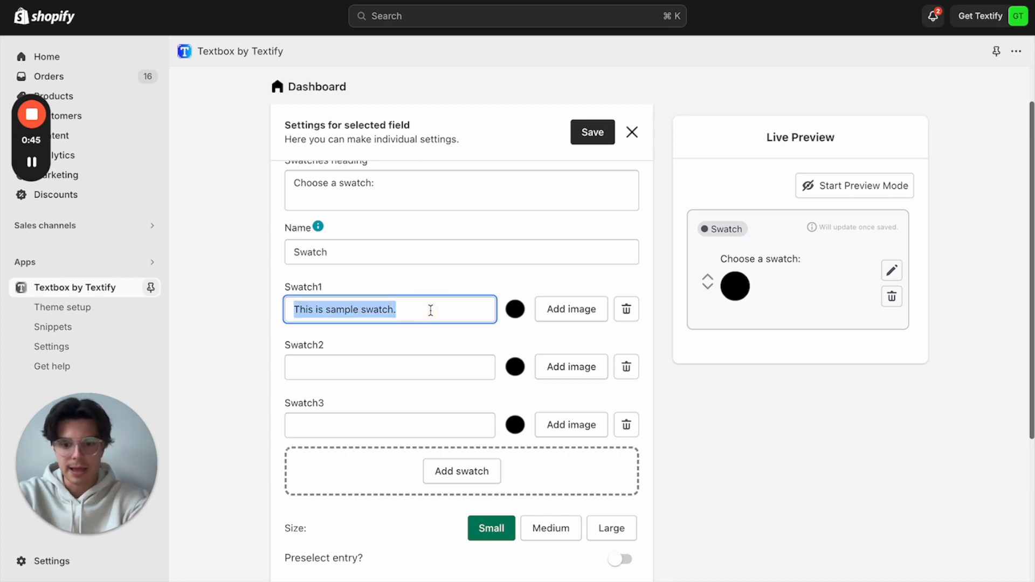
text(Red)
click(394, 360)
text(Yellow)
click(373, 424)
text(Green)
click(719, 484)
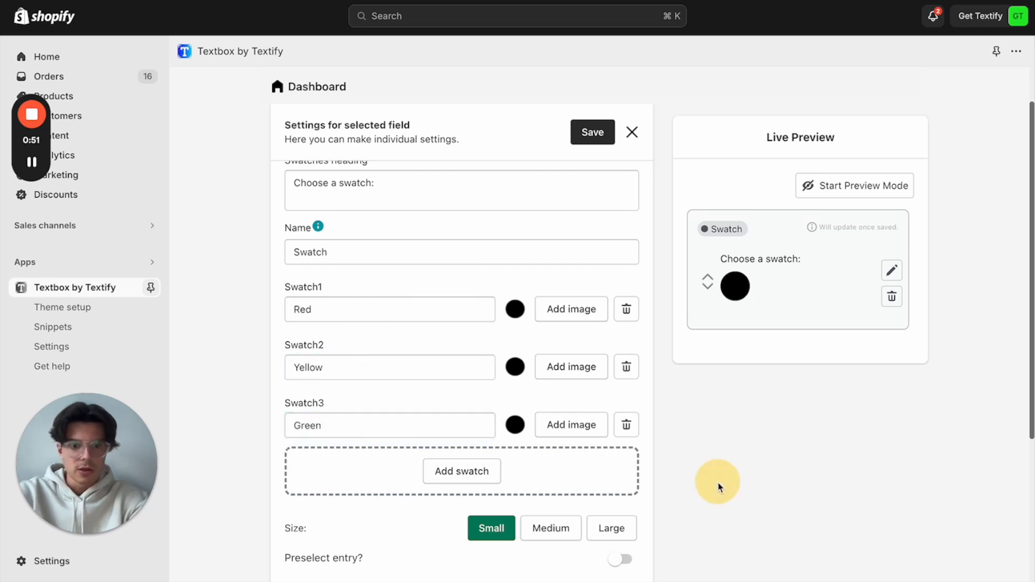
Upload the image Rot from the desktop for the Red swatch
click(566, 313)
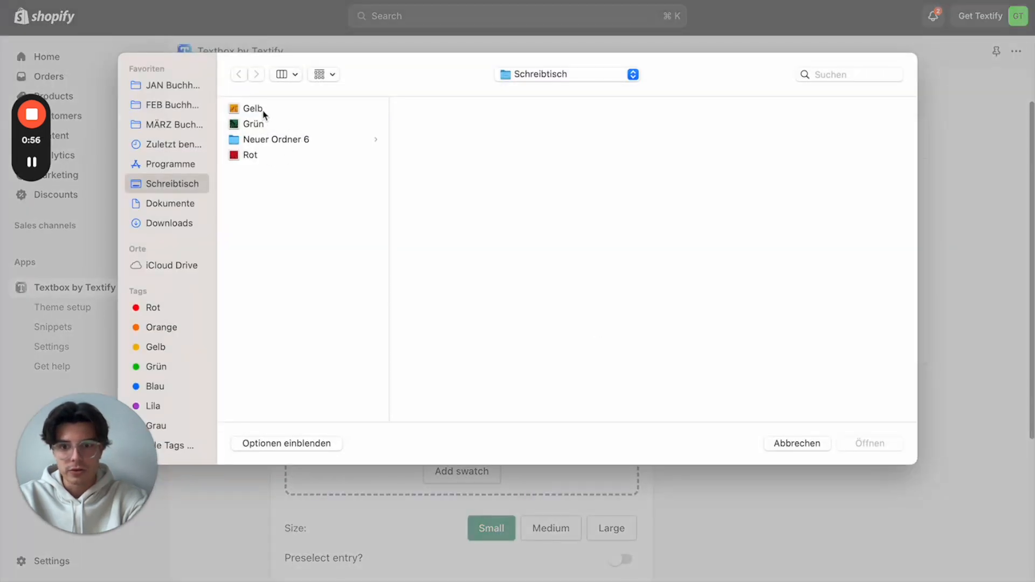
click(263, 110)
click(270, 155)
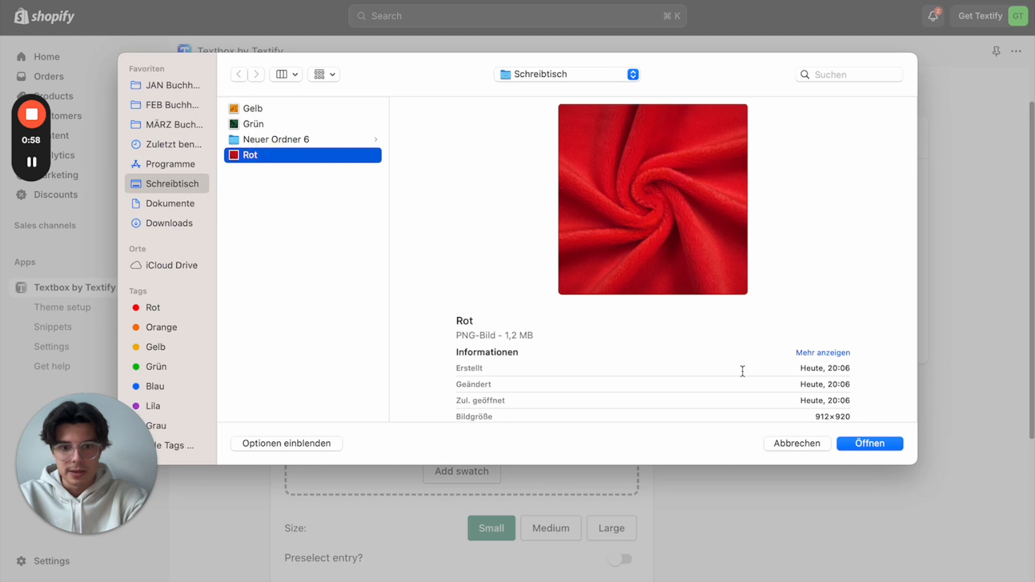
click(854, 441)
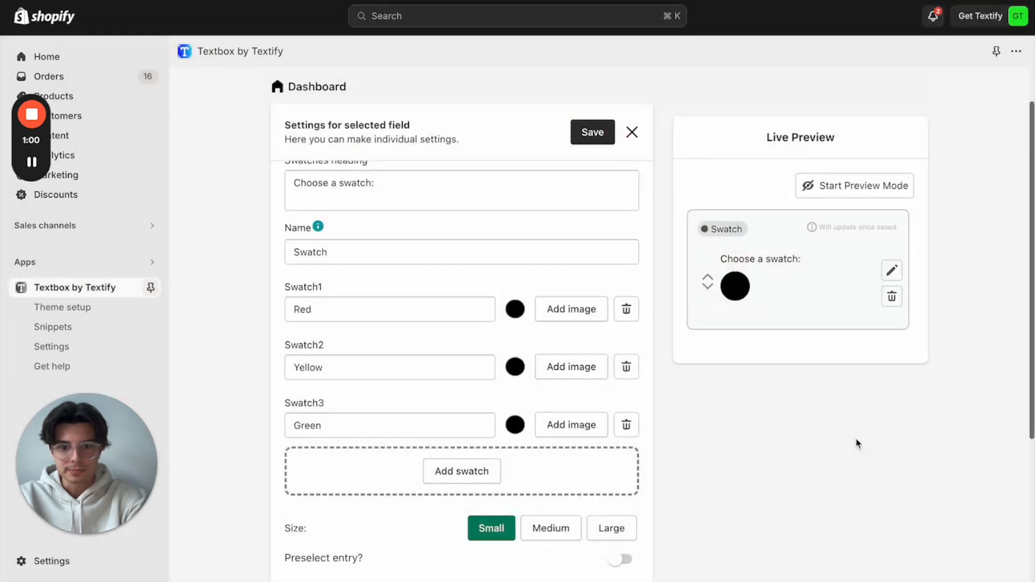
Upload the image Gelb for the Yellow swatch
click(574, 371)
click(325, 109)
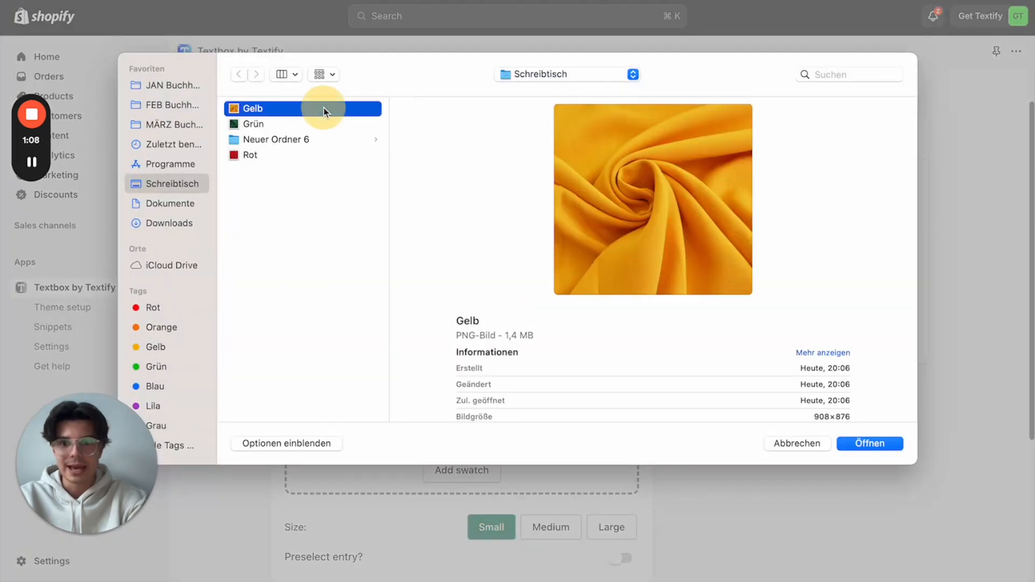
click(871, 444)
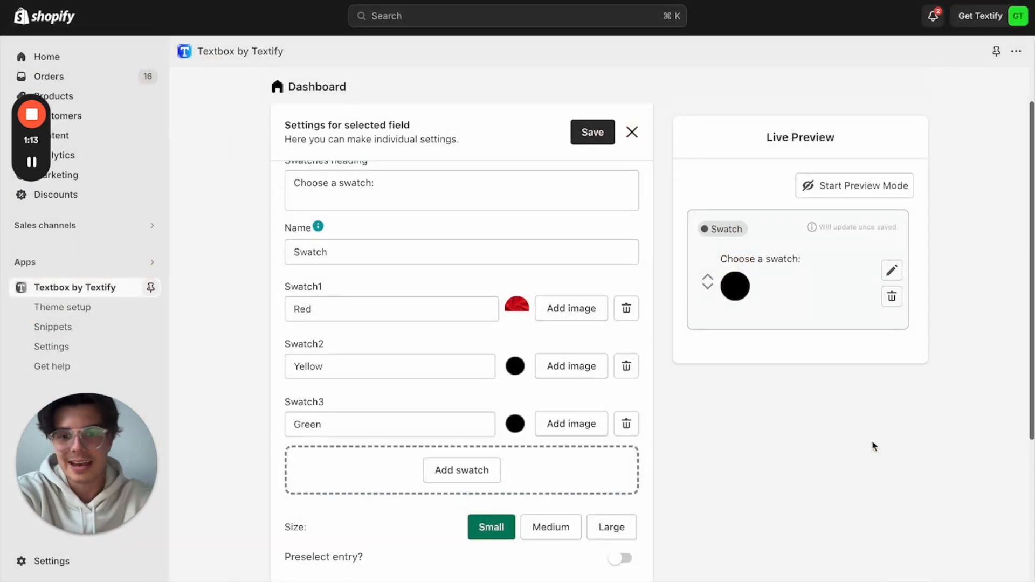
Upload the image Grün for the Green swatch and save the swatch settings
click(567, 430)
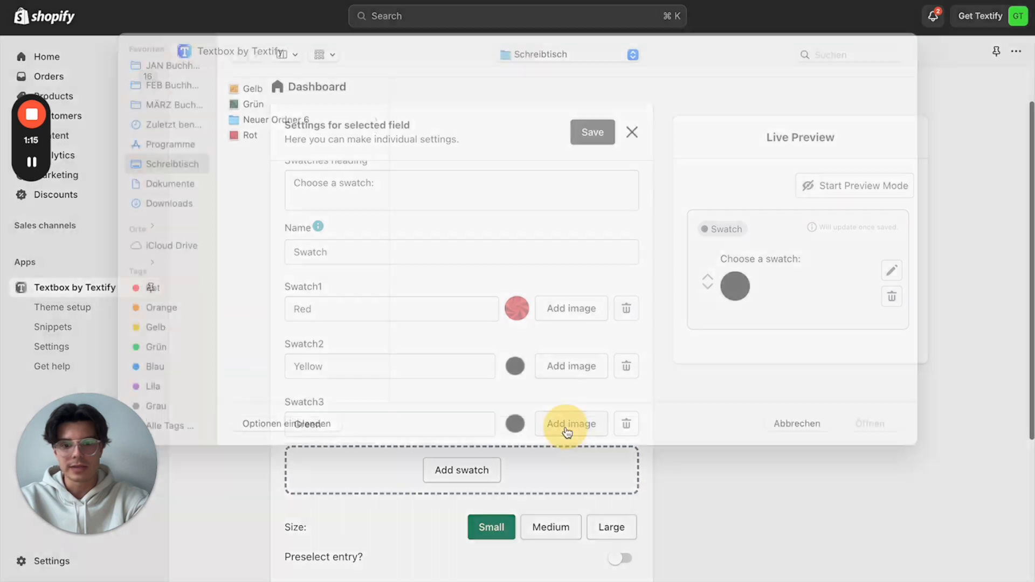
click(269, 123)
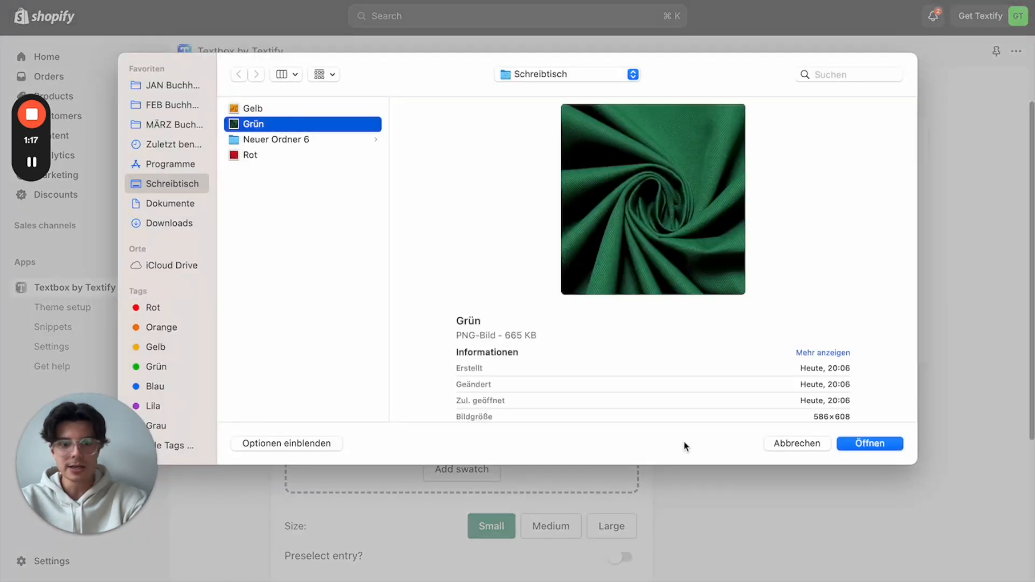
click(869, 445)
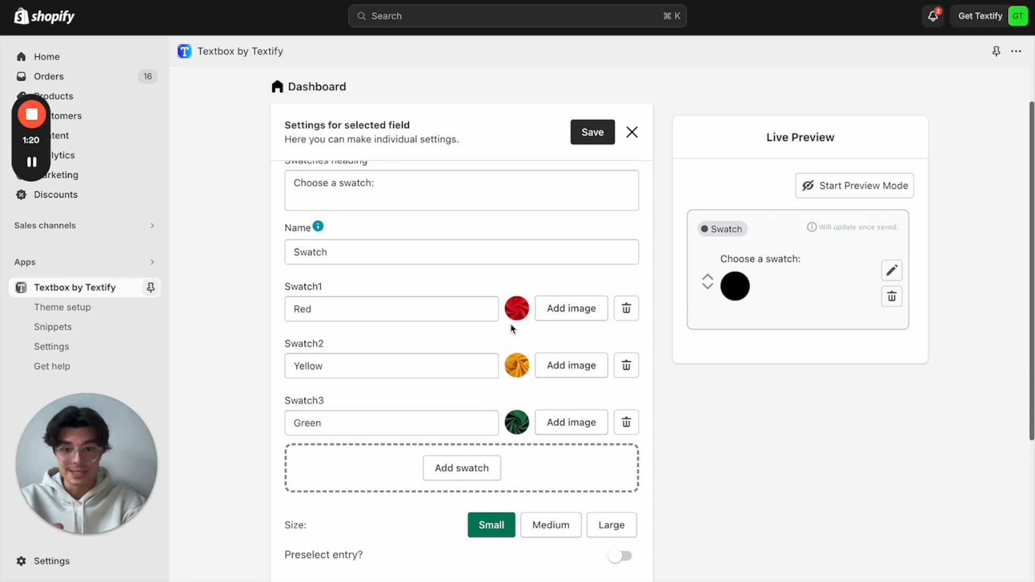
click(592, 132)
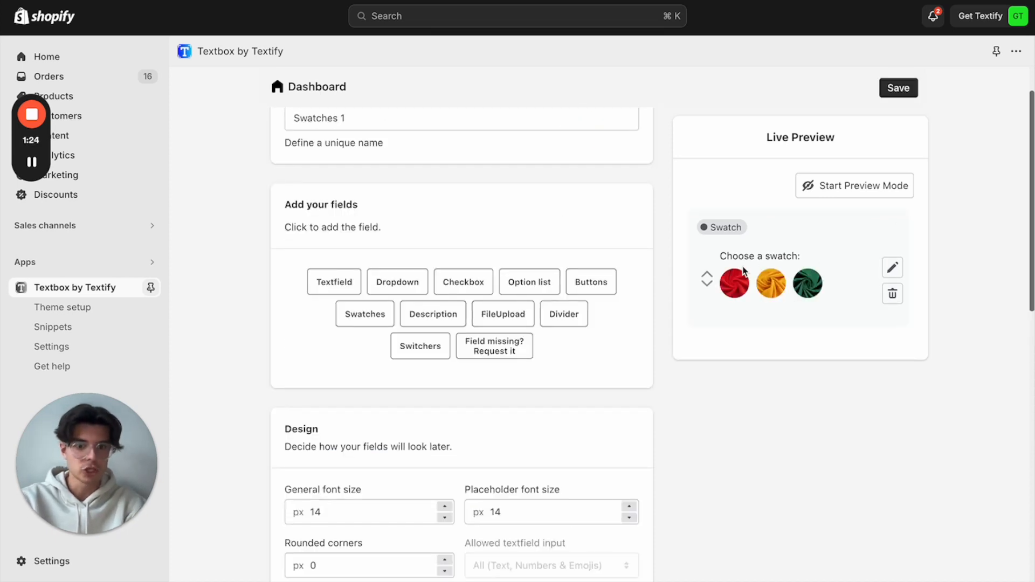
Set the size of the swatches to Medium and save the element's settings
click(892, 268)
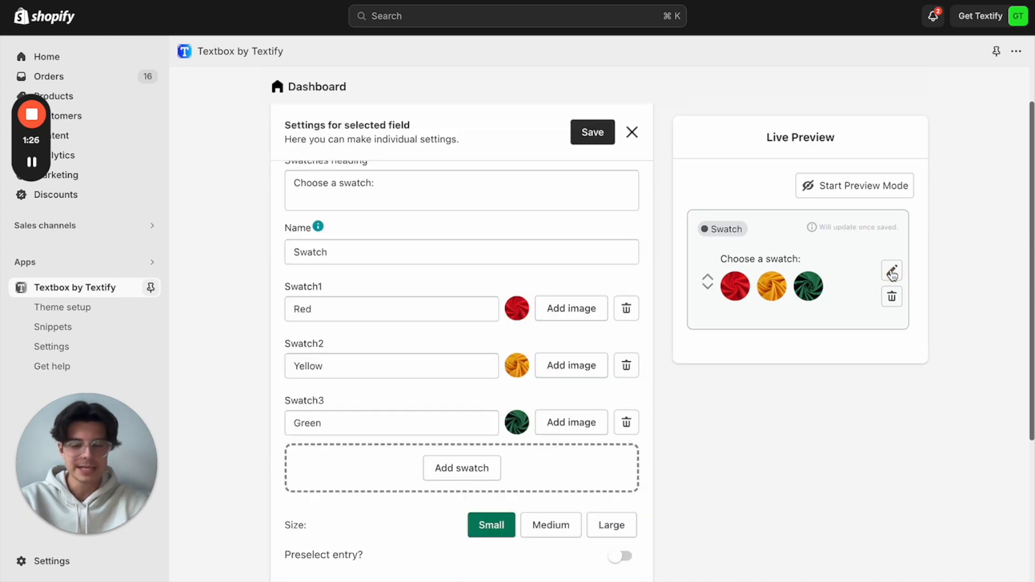
scroll(593, 378, down, 2)
click(571, 422)
click(601, 426)
click(551, 419)
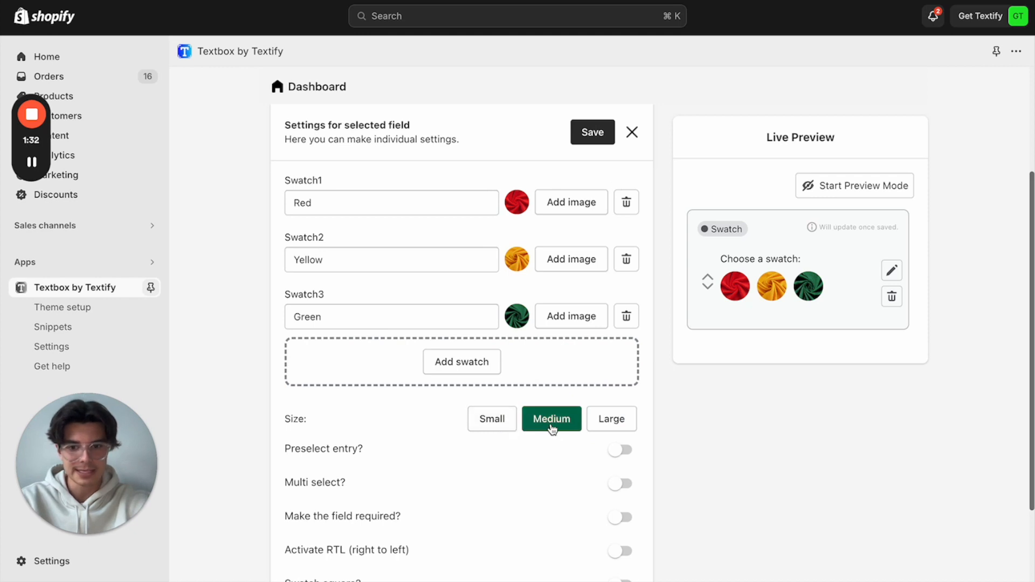
click(592, 137)
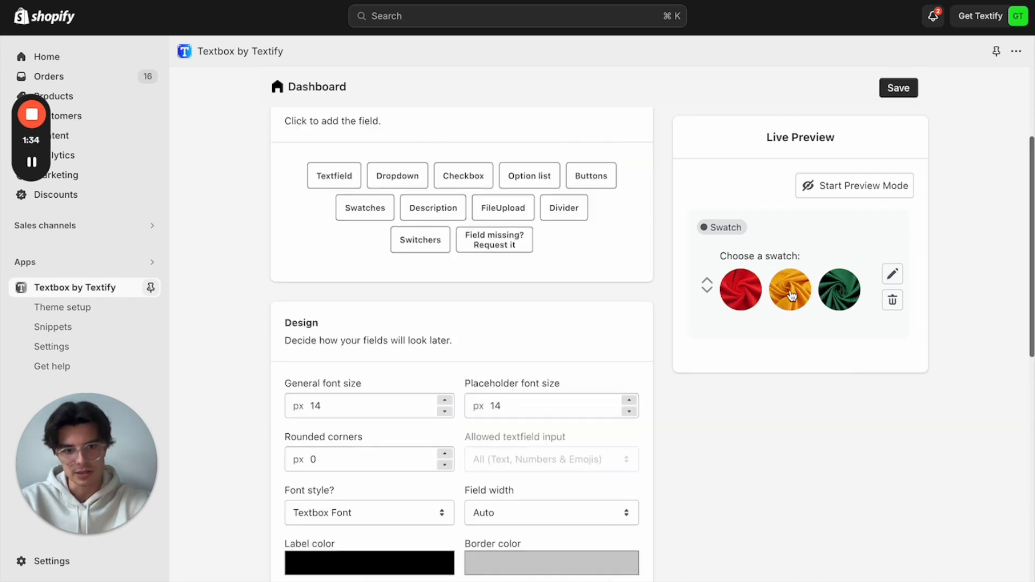
Turn on the square shape for the swatches and save the element's settings
click(892, 274)
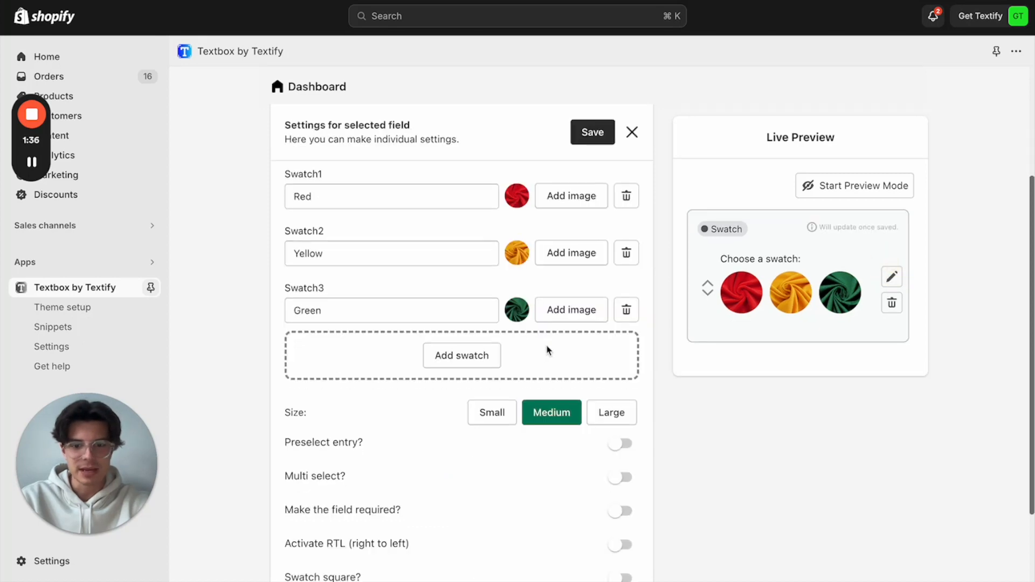
scroll(548, 351, down, 3)
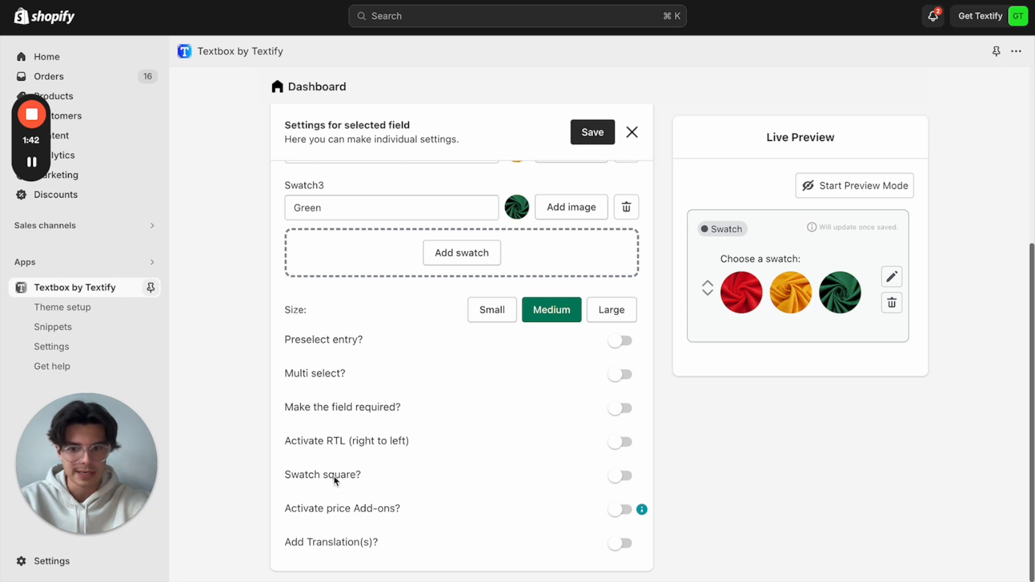
click(619, 476)
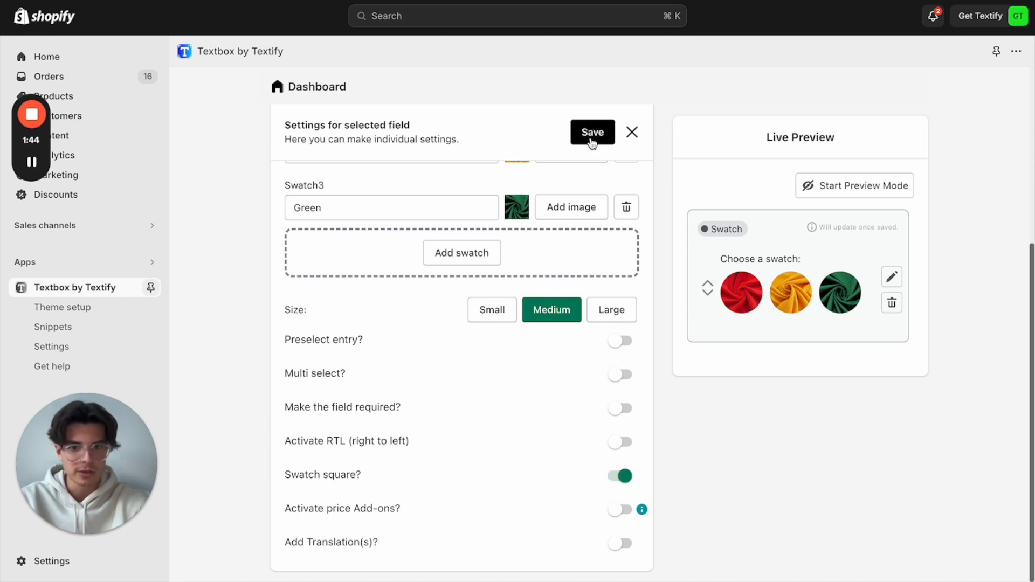
click(592, 134)
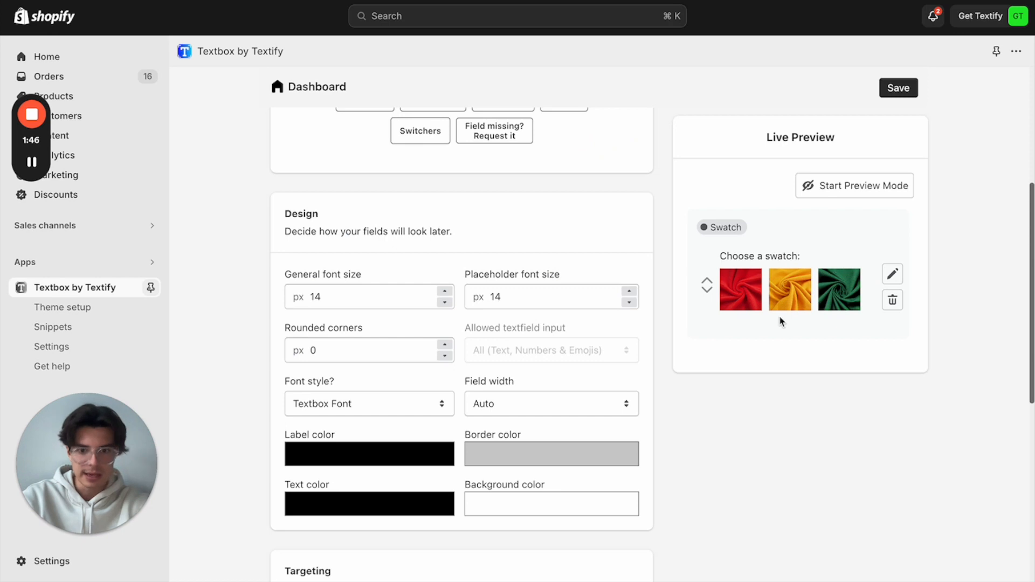
Enable a preselected entry with Red as the default swatch and save the settings
click(891, 276)
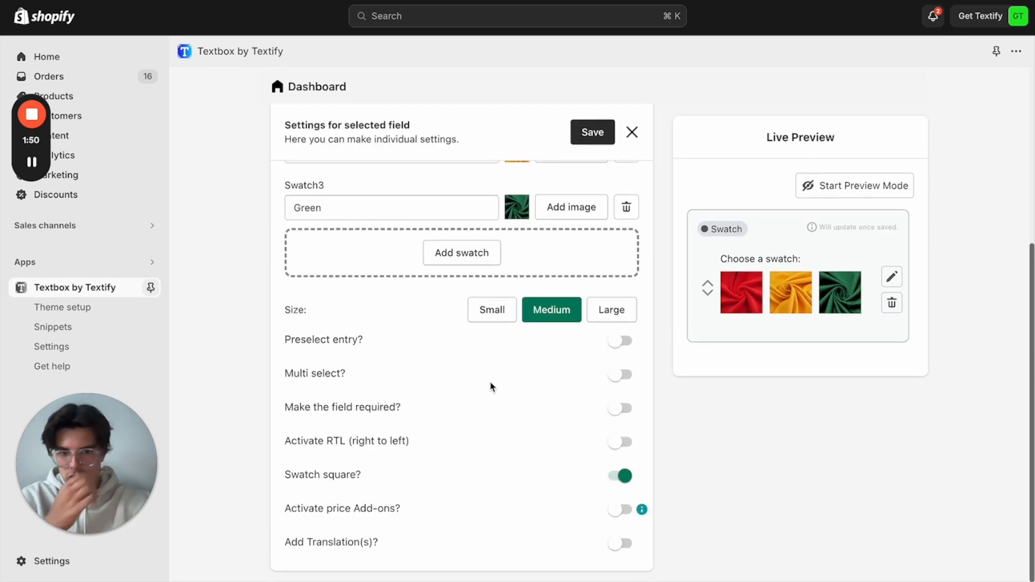
click(621, 342)
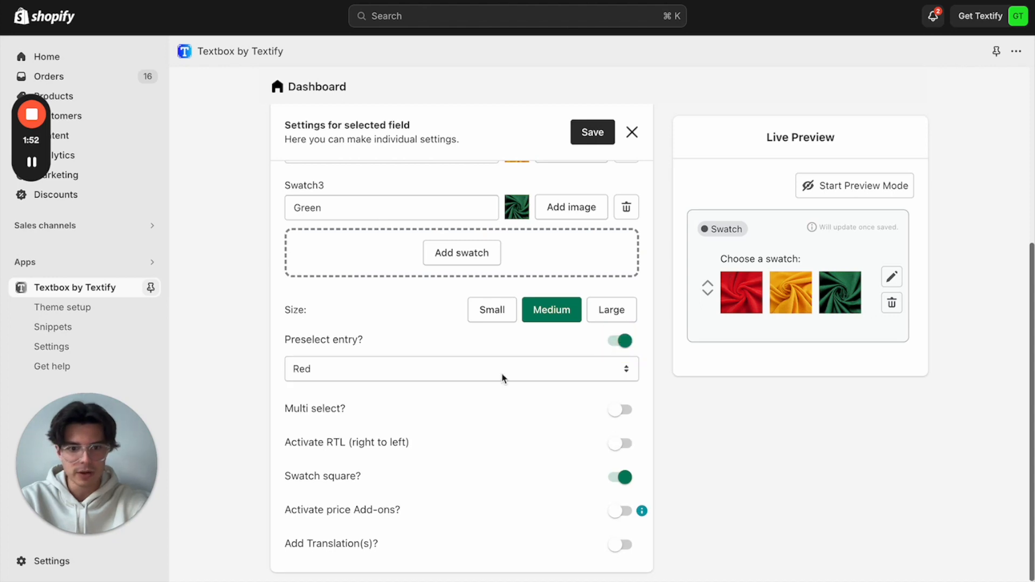
click(590, 138)
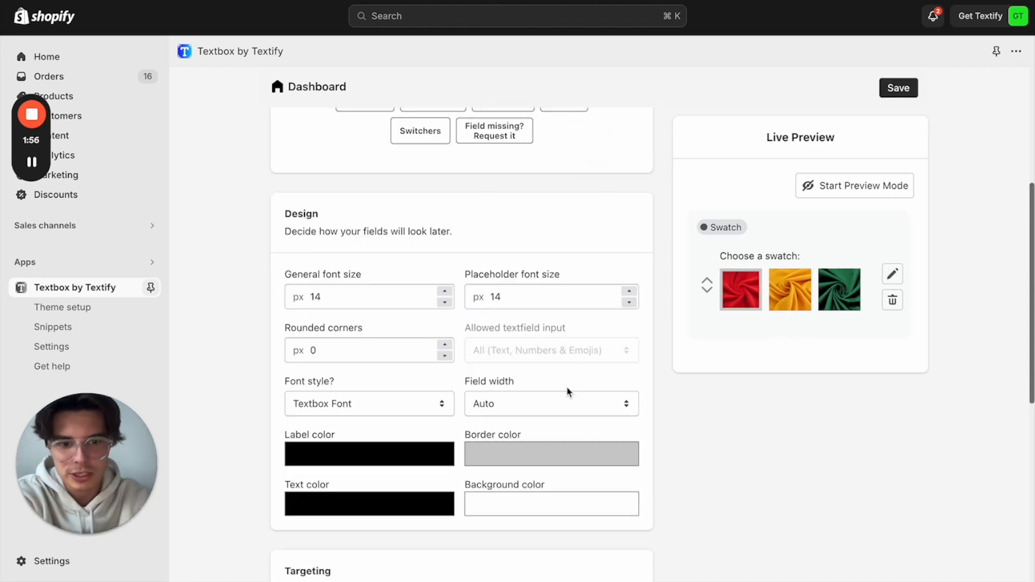
Allow multiple selections for the swatch element and save its settings
scroll(584, 395, down, 6)
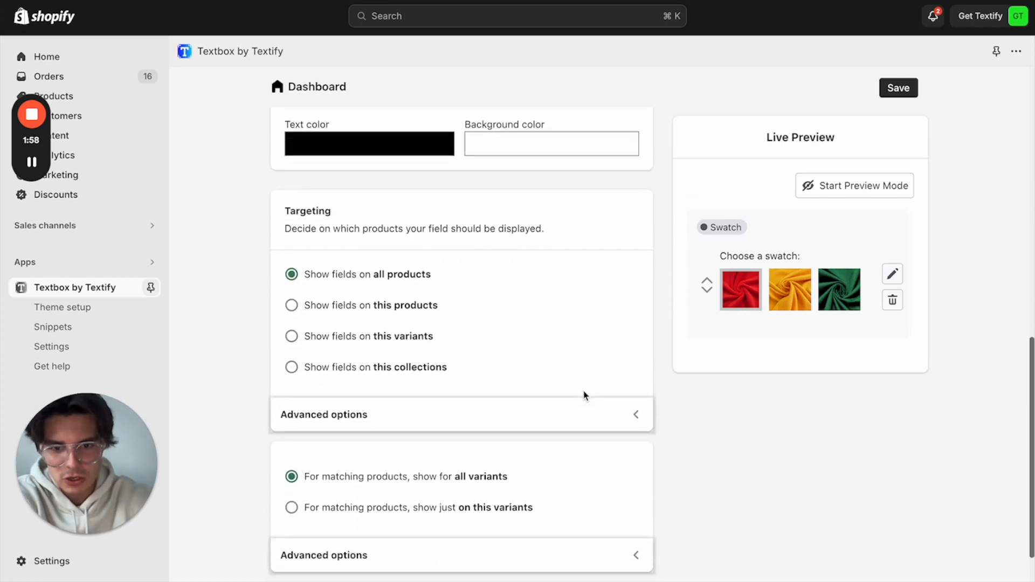
scroll(815, 344, up, 9)
click(892, 274)
scroll(561, 361, down, 3)
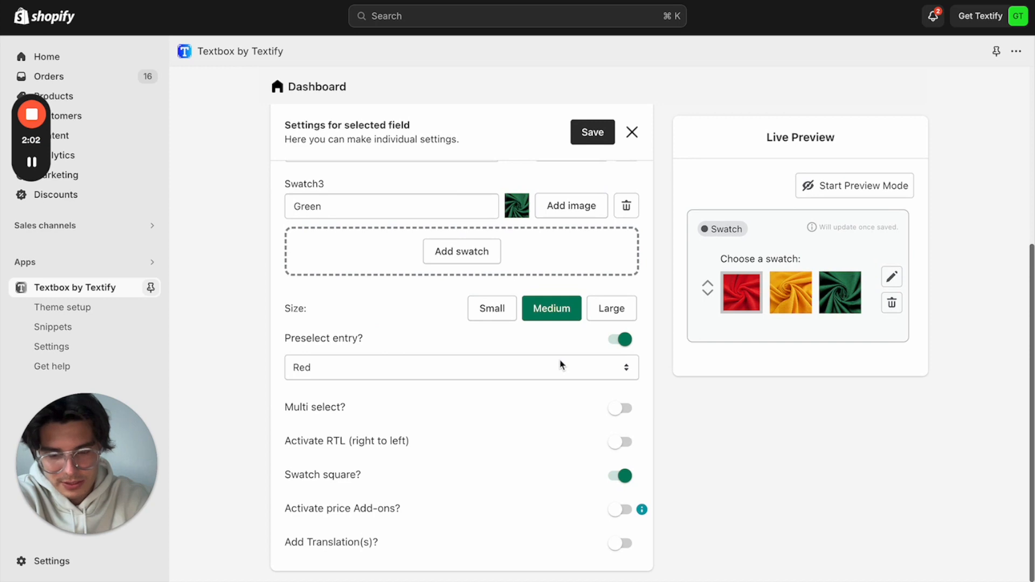
click(621, 409)
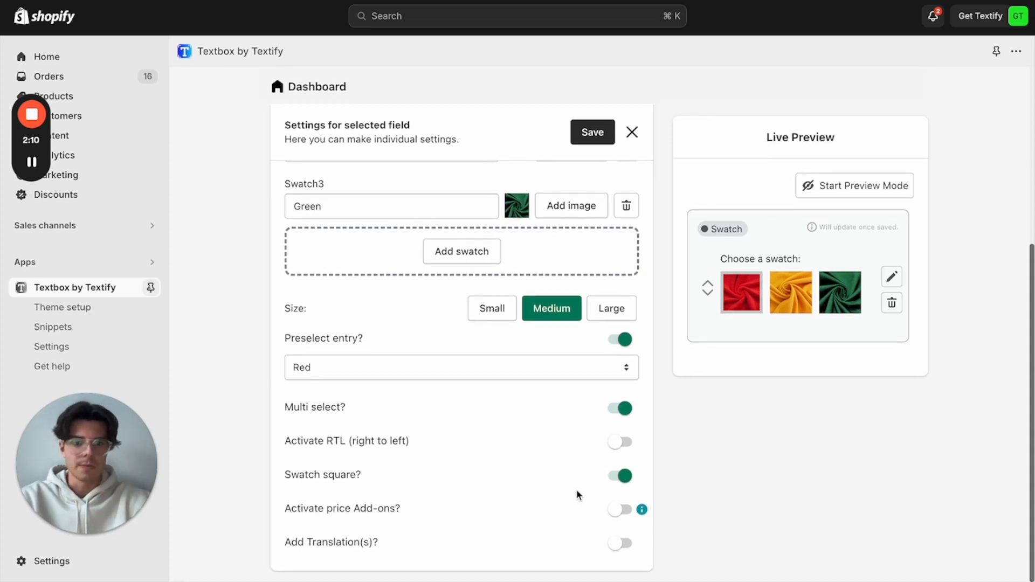
click(593, 135)
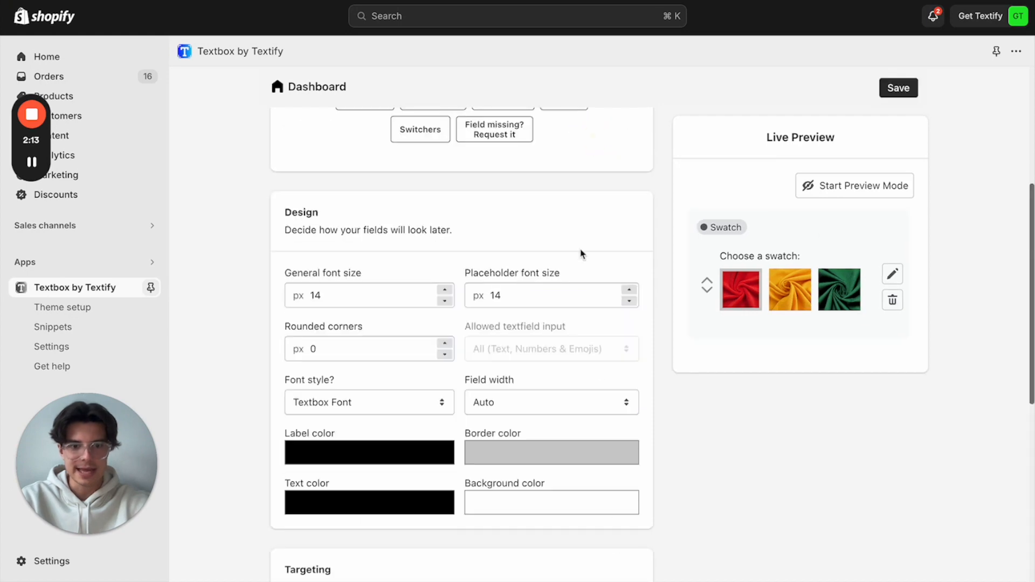
Save the complete Swatches 1 field and locate it in the list of fields
click(897, 89)
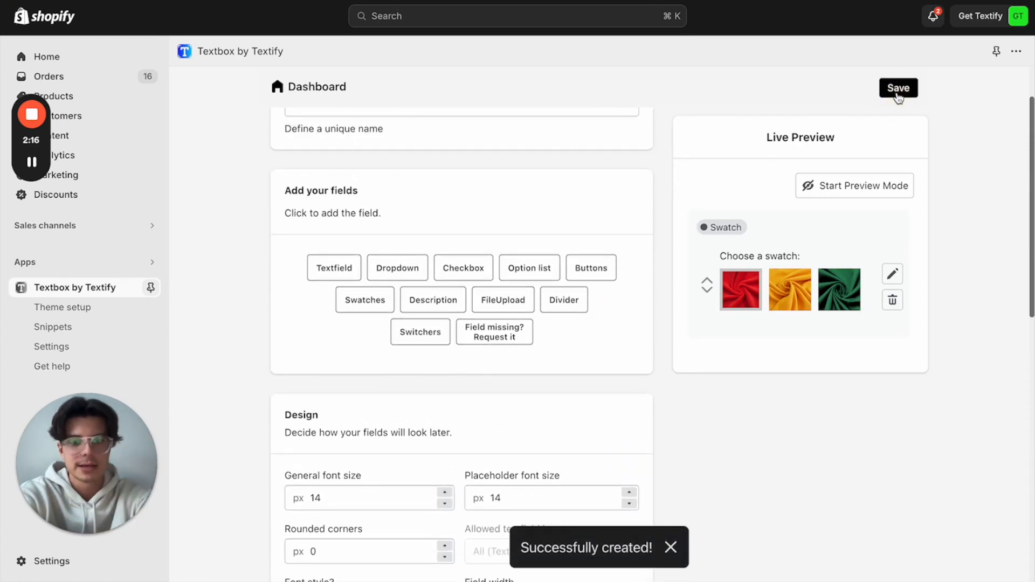
scroll(798, 273, down, 15)
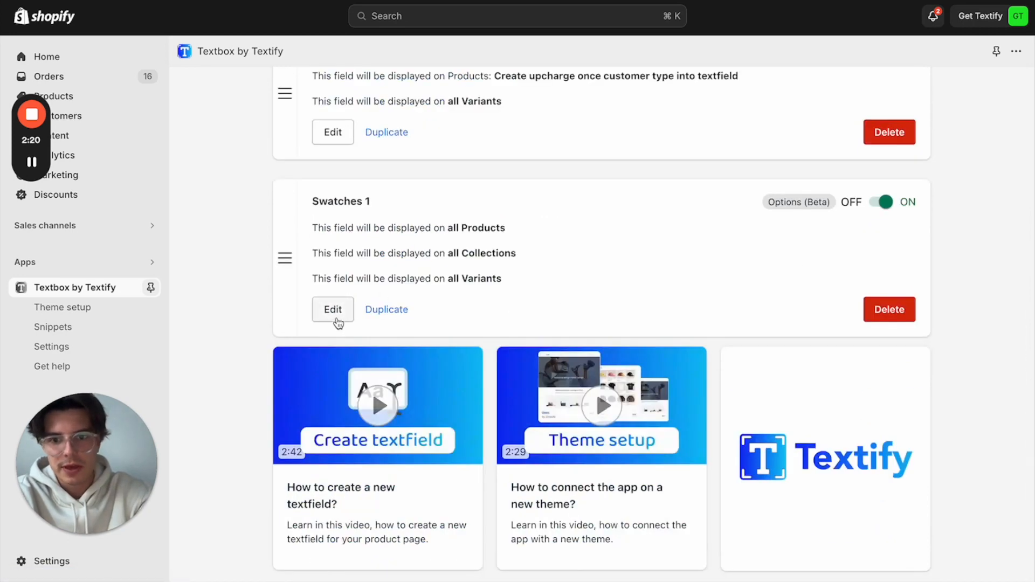
Open the Swatches 1 field for editing and set its targeting to show on this products
click(335, 317)
scroll(587, 340, down, 10)
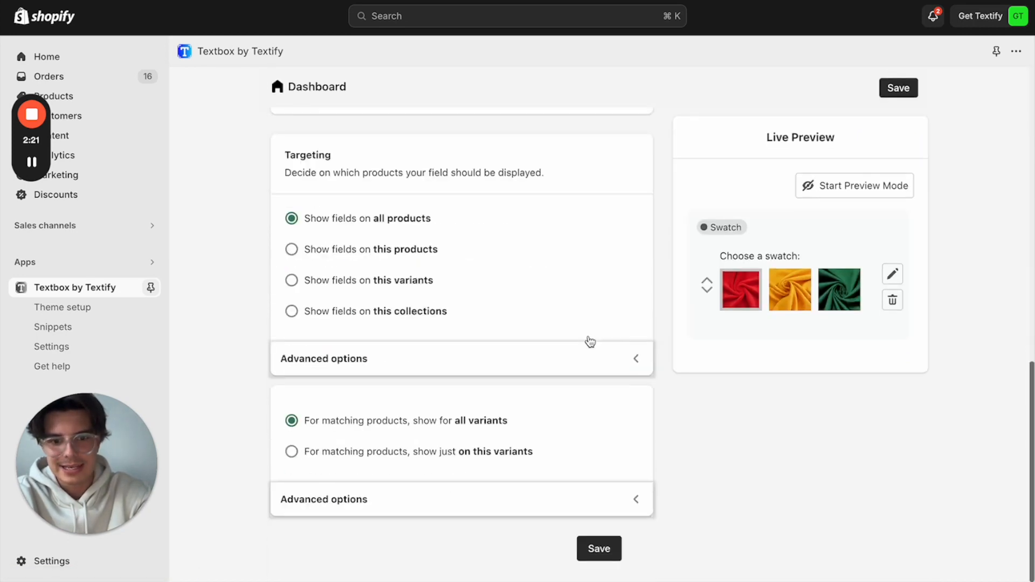
click(290, 249)
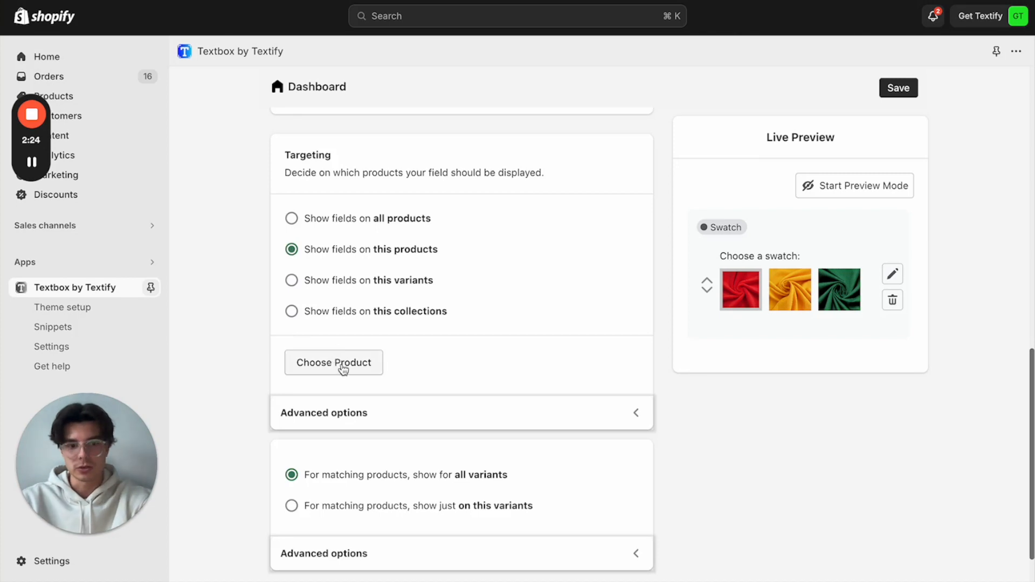
click(299, 220)
click(292, 251)
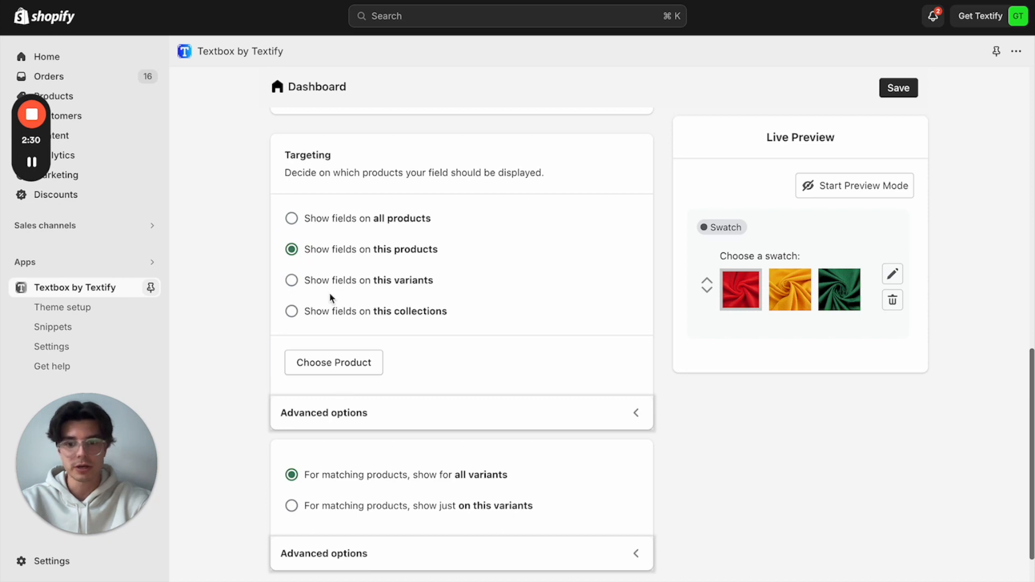
Search for "Test pr", add Test Product as the field's target product, and save the field
click(344, 370)
text(T)
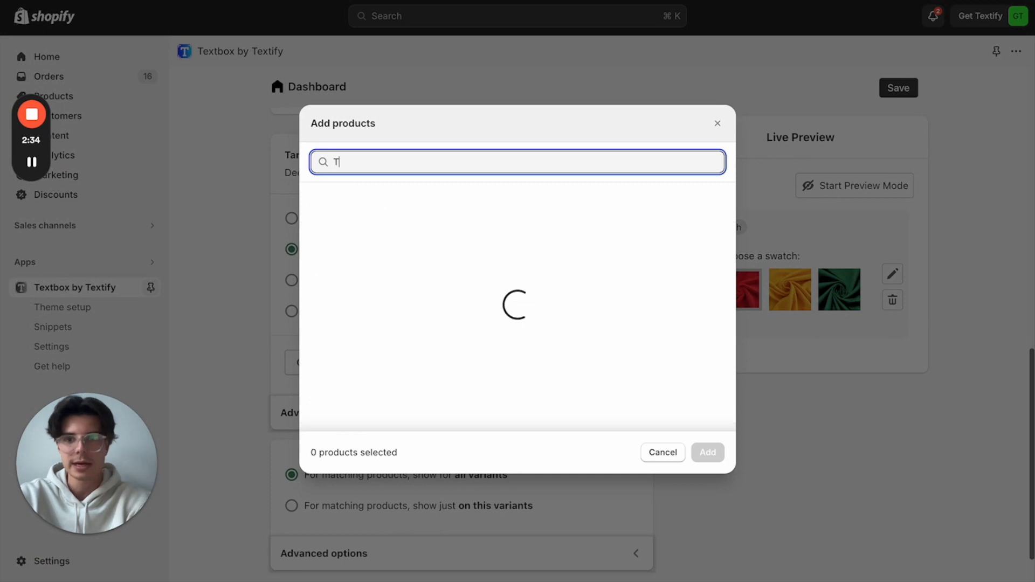
text(est pr)
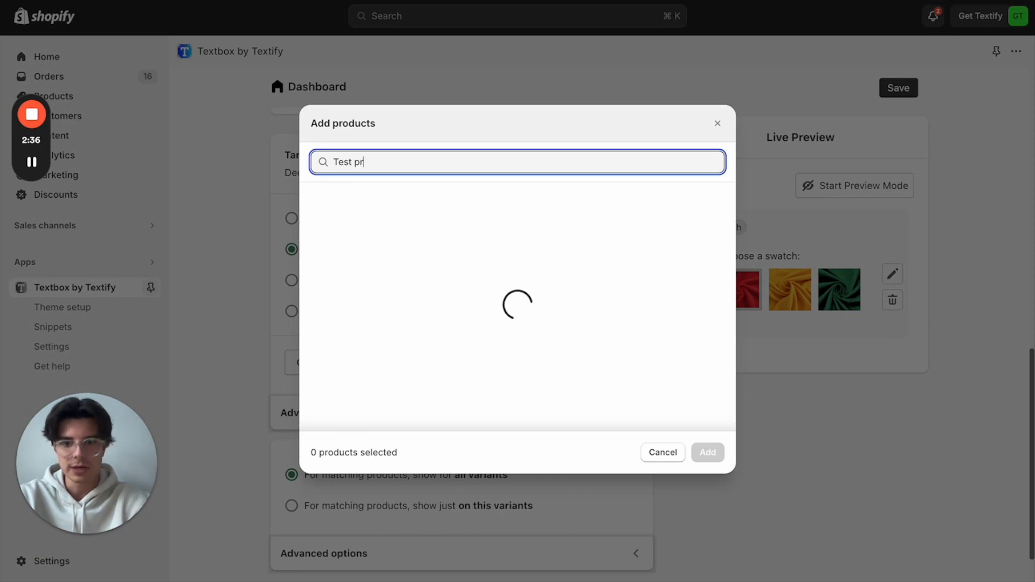
click(317, 204)
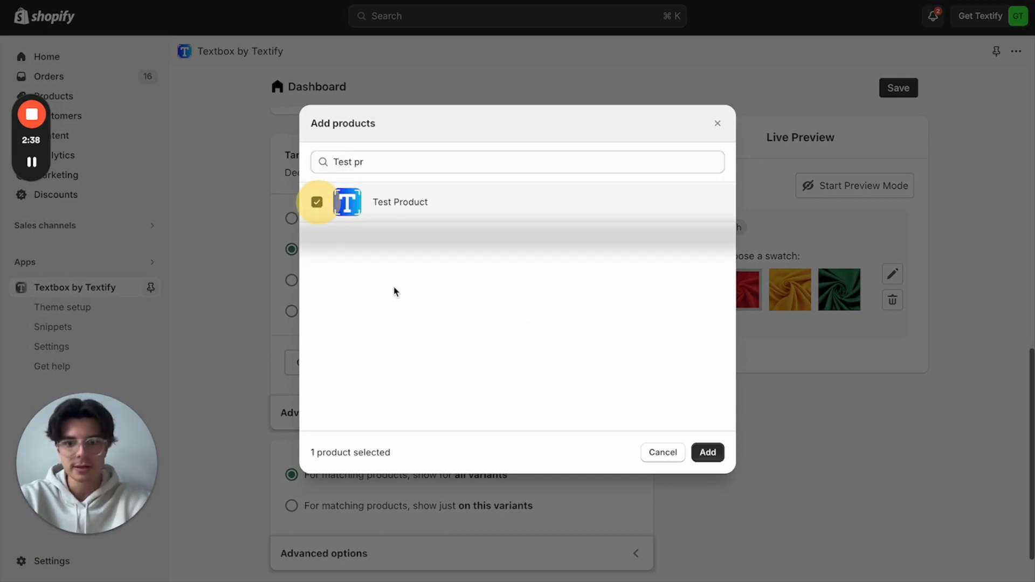
click(710, 456)
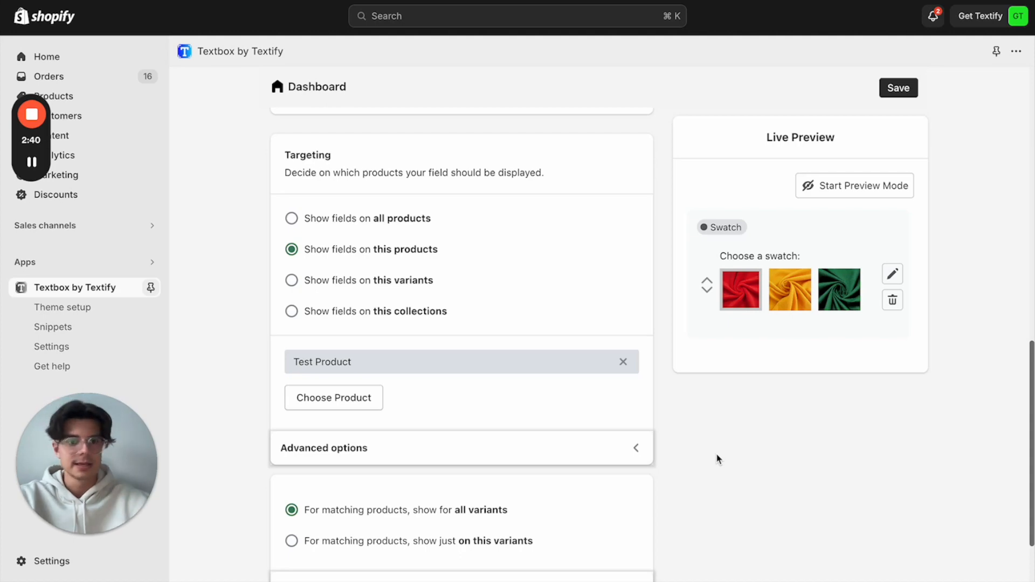
click(909, 89)
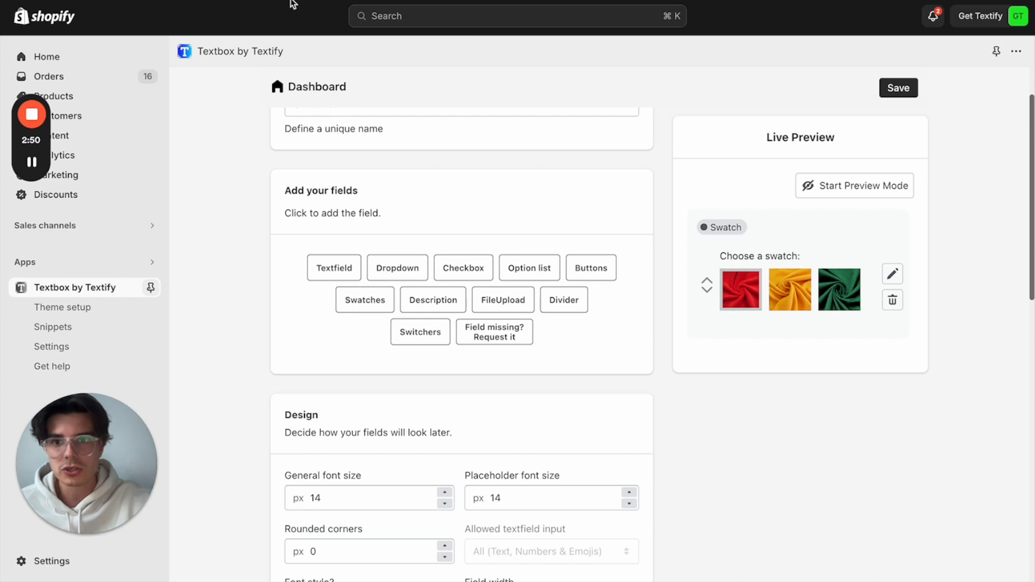
Switch to the storefront page of Test Product and reload it to check the swatches
key(ctrl+Tab)
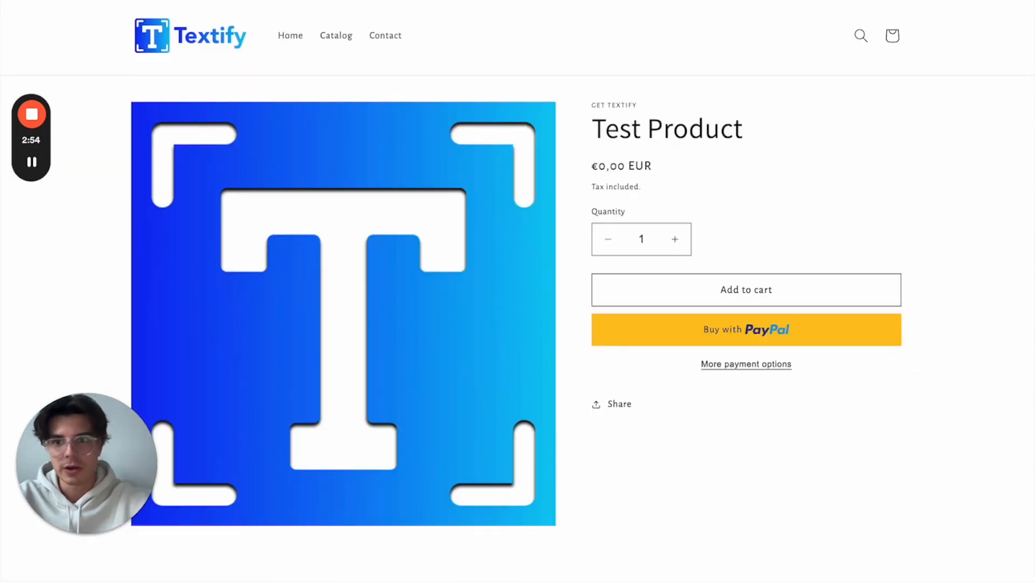
key(super+r)
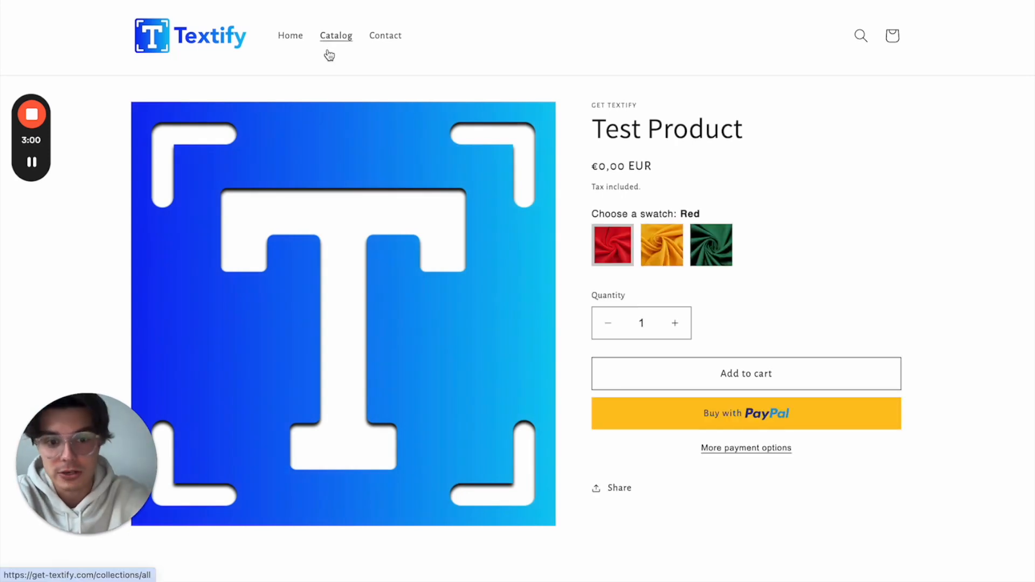
Test multiple selection by toggling the red, yellow and green swatches on and off, leaving Red and Green selected
click(675, 252)
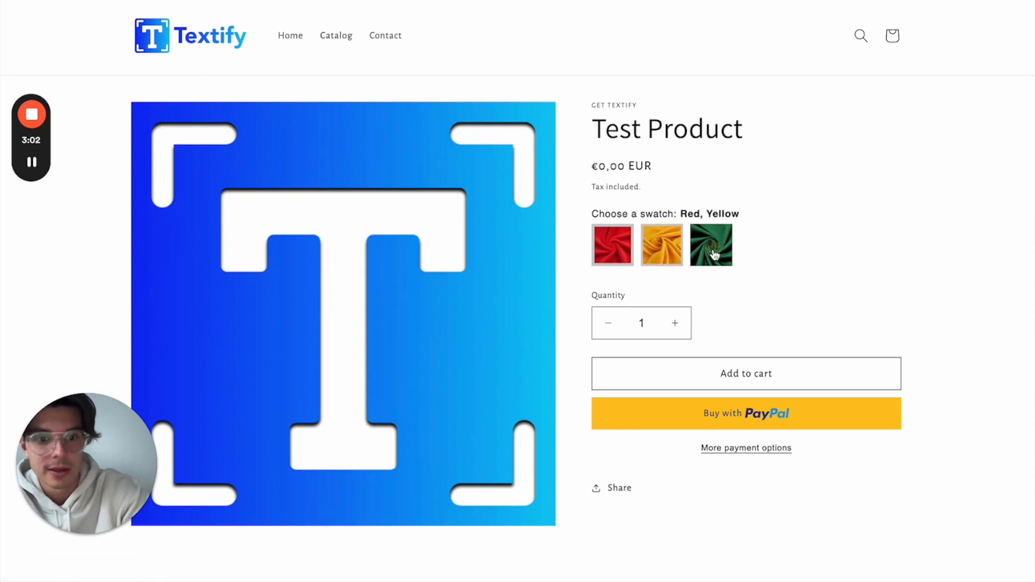
click(714, 255)
click(662, 254)
click(612, 253)
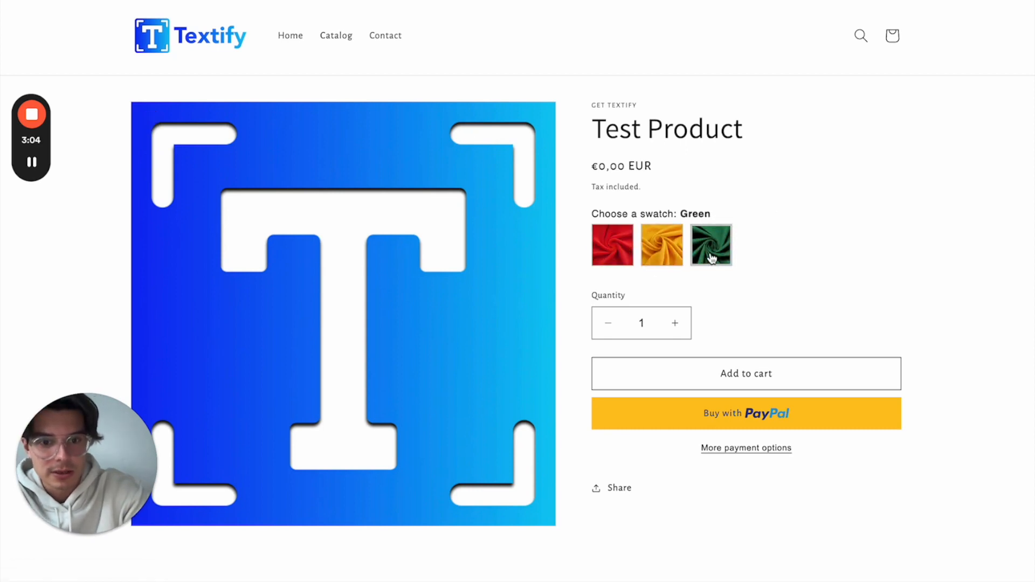
click(712, 259)
click(712, 257)
click(661, 253)
click(609, 249)
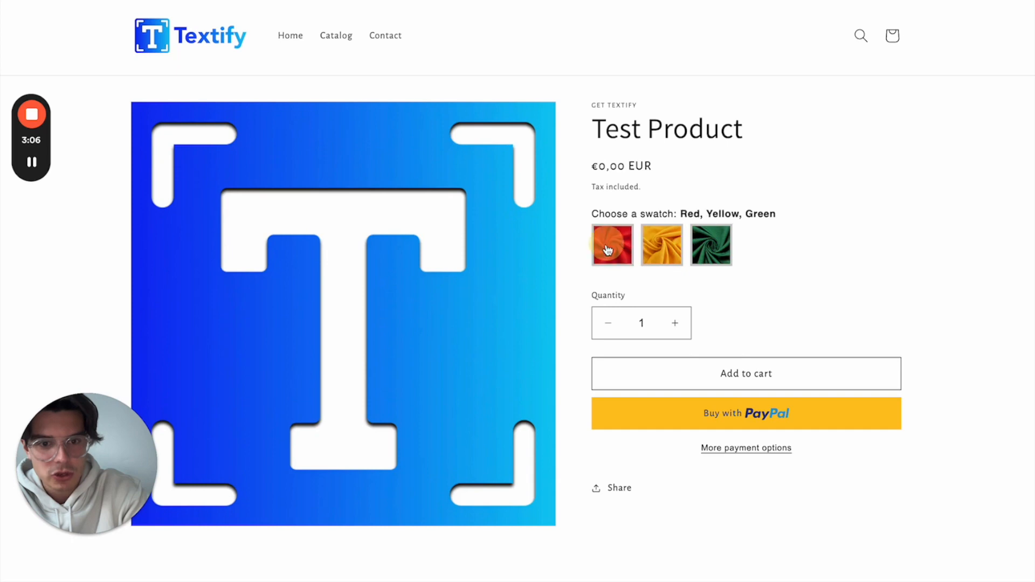
click(608, 248)
click(661, 250)
click(712, 252)
click(711, 253)
click(661, 250)
click(609, 249)
click(610, 248)
click(657, 251)
click(711, 252)
click(660, 251)
click(610, 249)
click(658, 251)
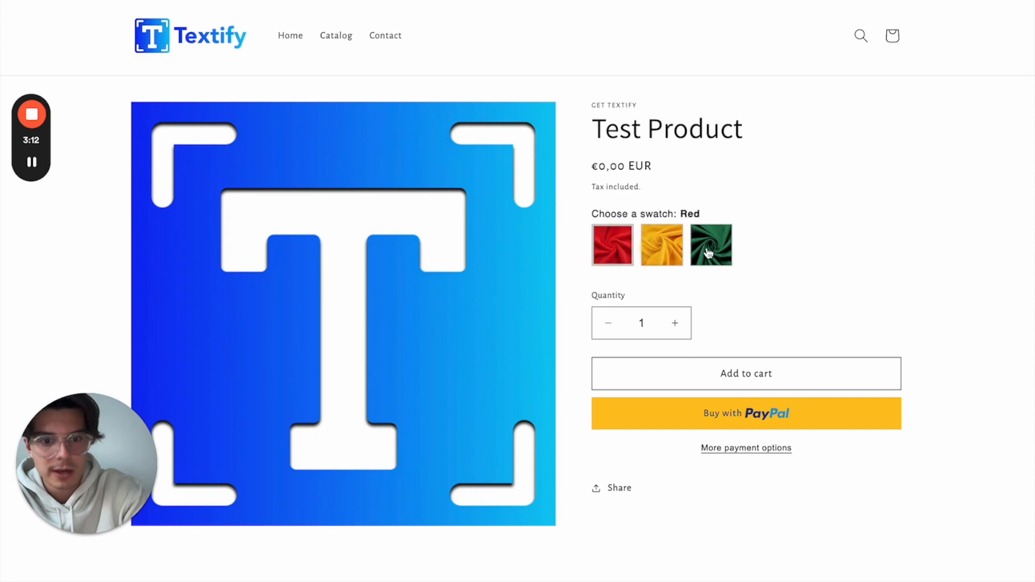
click(709, 251)
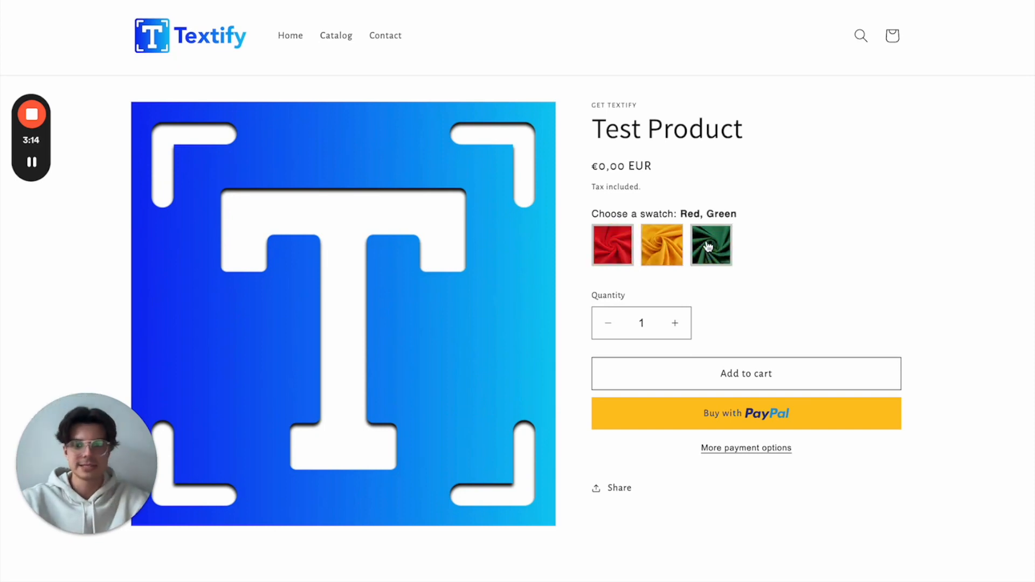